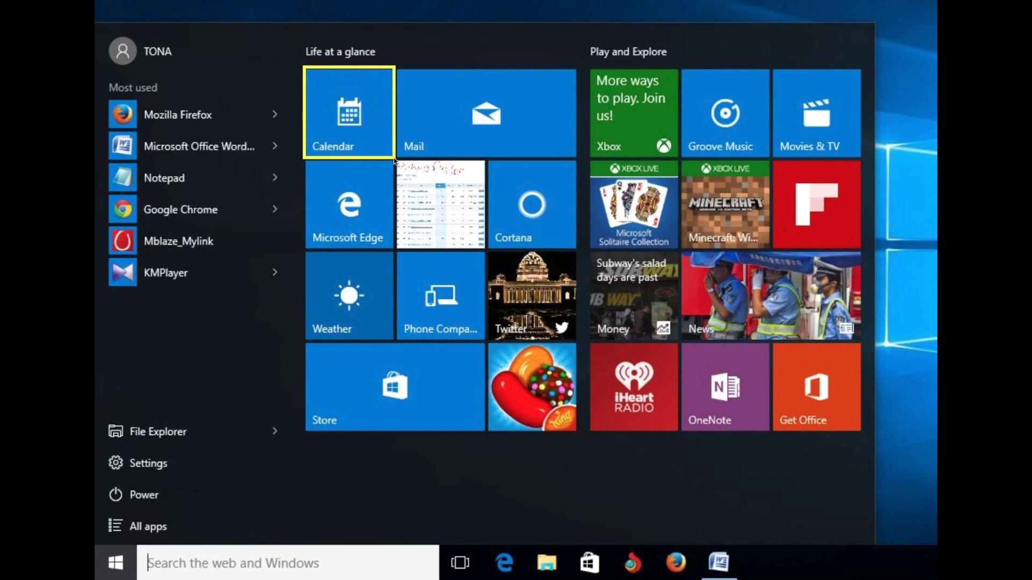
# Box the Edge tile, the taskbar Task View icon and the Money tile
pyautogui.moveTo(391, 169); pyautogui.dragTo(307, 252)
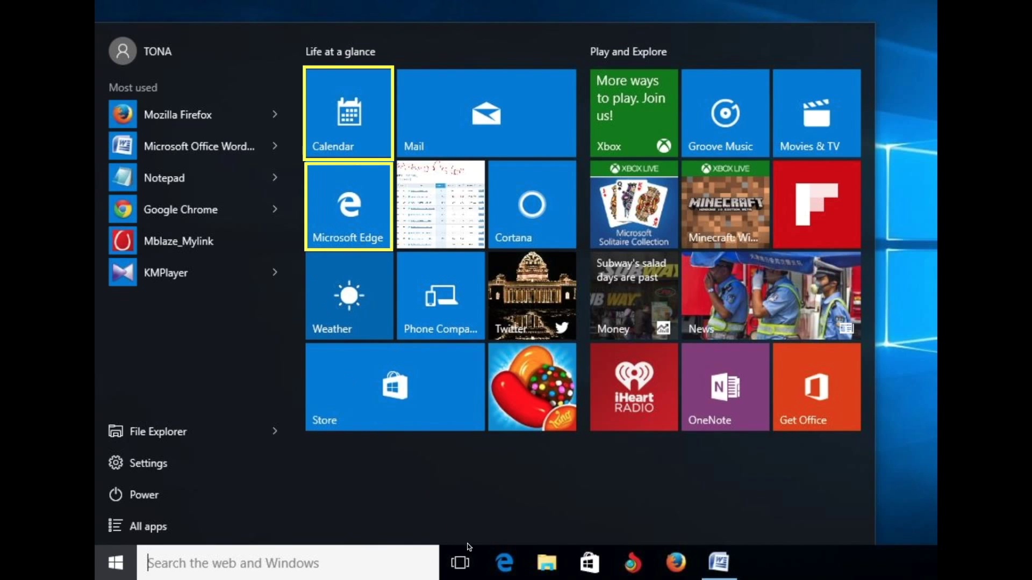
pyautogui.moveTo(483, 545); pyautogui.dragTo(445, 578)
pyautogui.moveTo(590, 252); pyautogui.dragTo(678, 344)
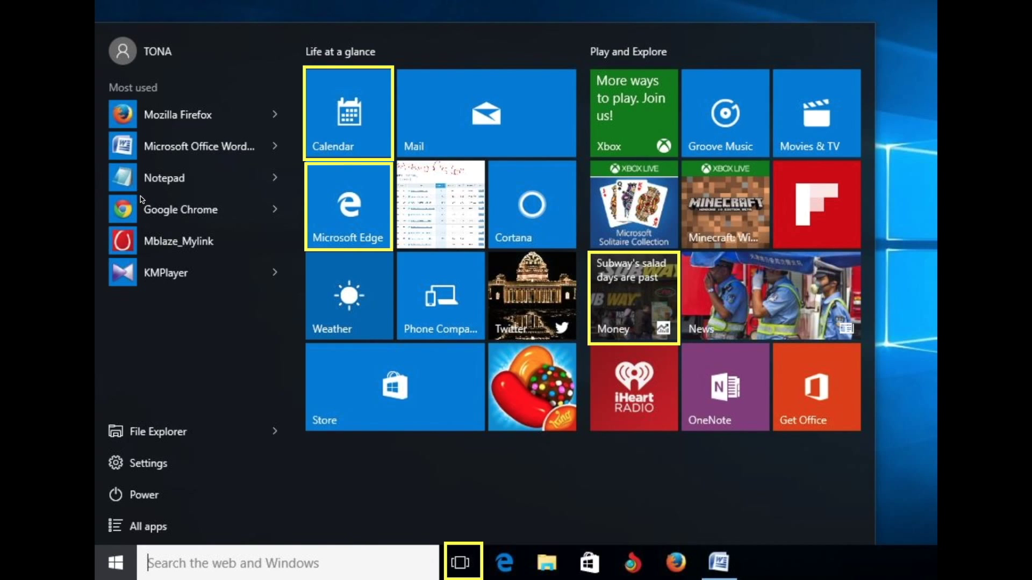
# Box the Chrome, Notepad and Word entries in the Most Used list
pyautogui.moveTo(141, 199); pyautogui.dragTo(293, 222)
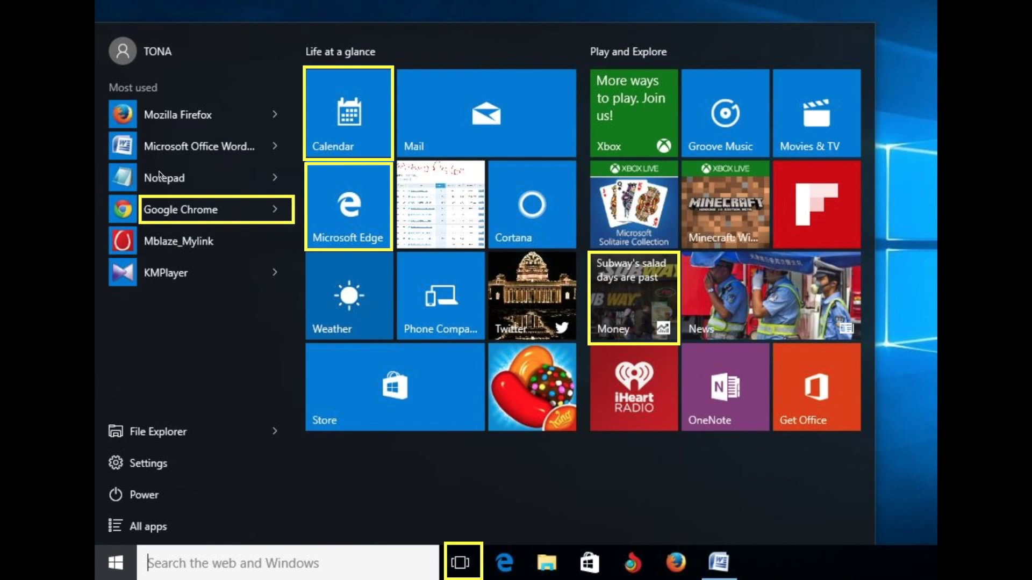
pyautogui.moveTo(138, 164); pyautogui.dragTo(292, 191)
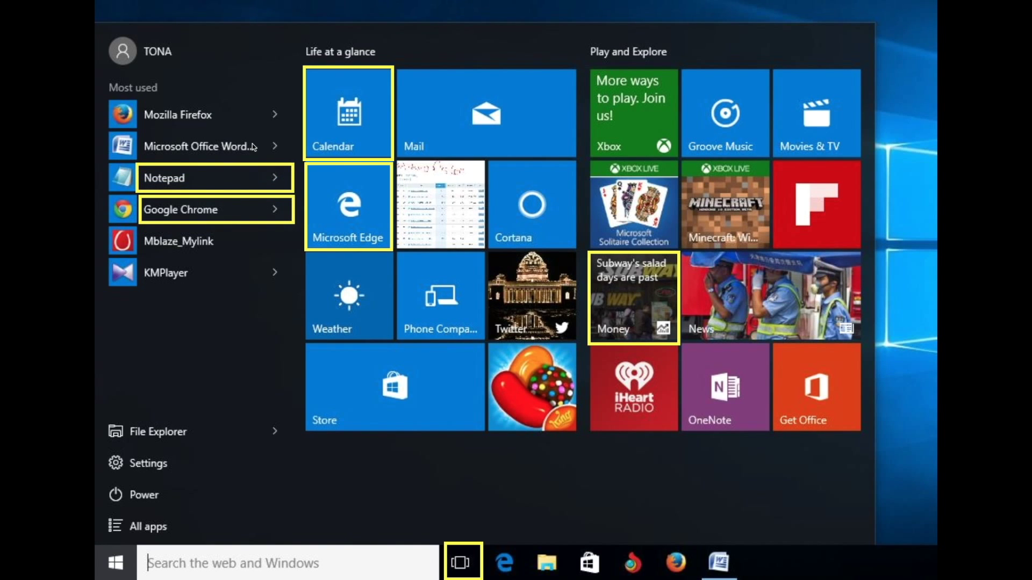
pyautogui.moveTo(140, 131); pyautogui.dragTo(312, 161)
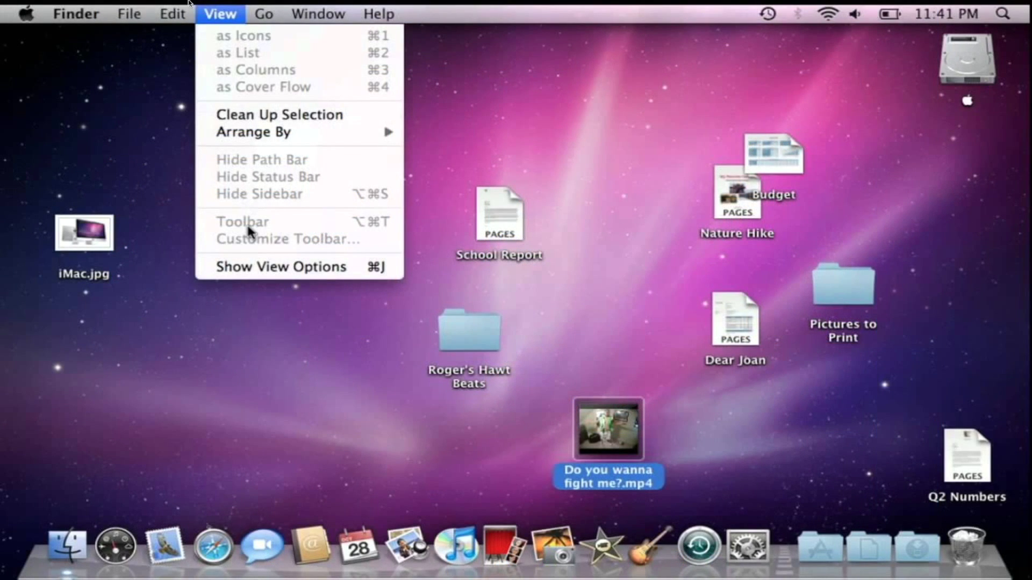
pyautogui.moveTo(198, 31); pyautogui.dragTo(404, 282)
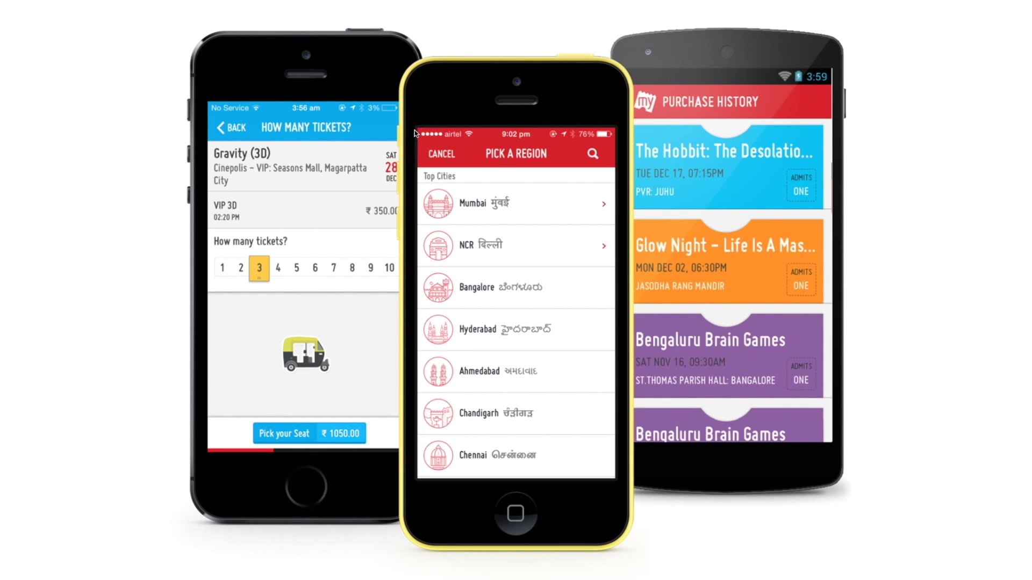
# Draw yellow boxes around the red Pick a Region header and the Mumbai row
pyautogui.moveTo(419, 132); pyautogui.dragTo(614, 168)
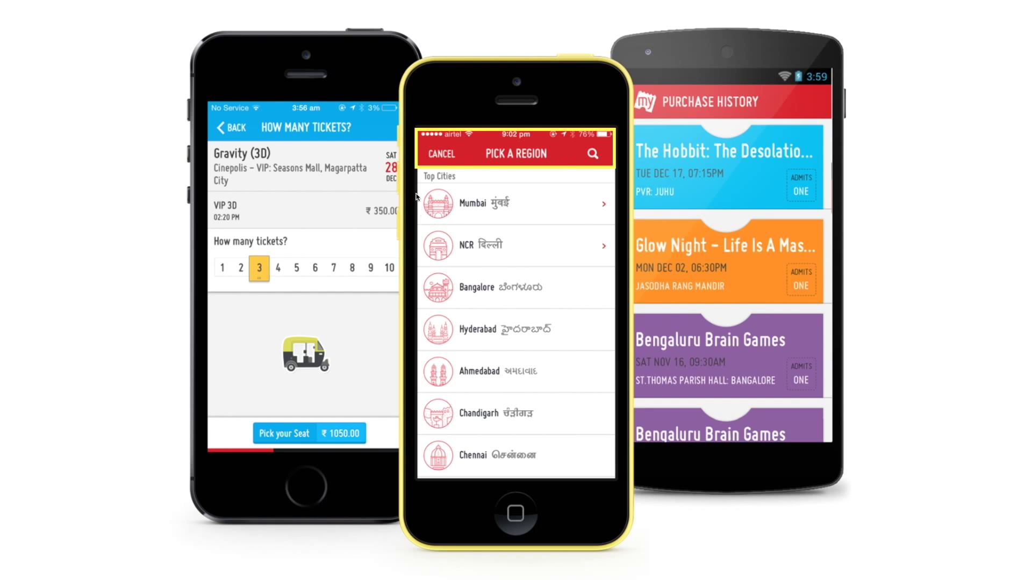
pyautogui.moveTo(418, 186)
pyautogui.mouseDown()
pyautogui.moveTo(625, 239)
pyautogui.moveTo(422, 266)
pyautogui.mouseUp()
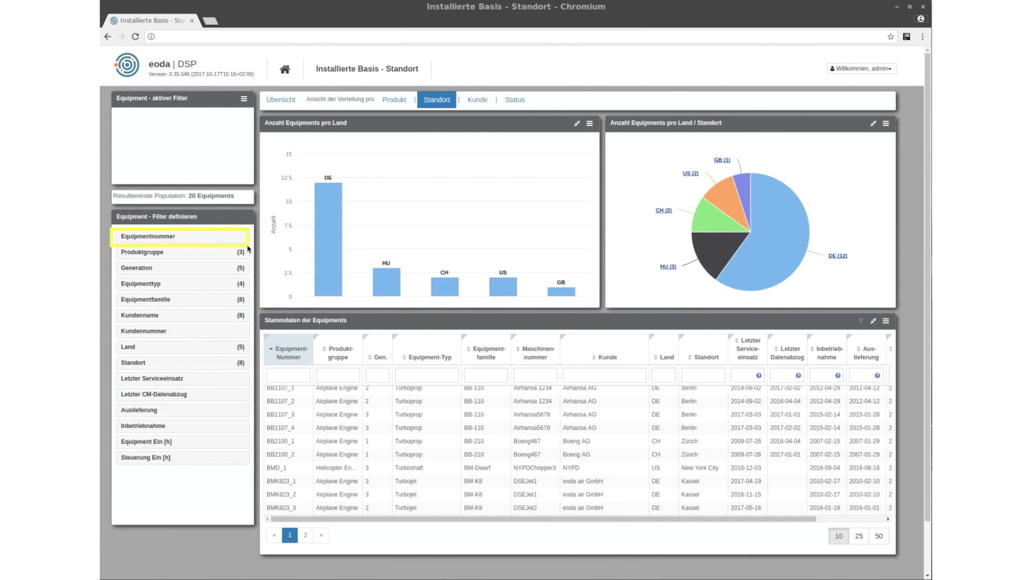
# Box the filter definition panel, the equipment-per-location pie chart and the per-country bar chart
pyautogui.moveTo(108, 211); pyautogui.dragTo(263, 529)
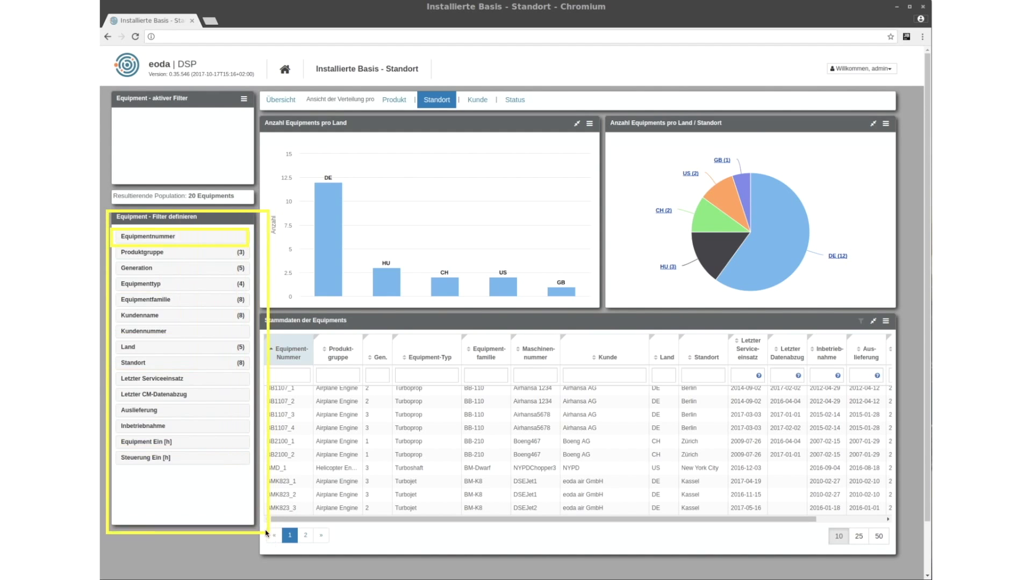
pyautogui.moveTo(678, 151)
pyautogui.mouseDown()
pyautogui.moveTo(836, 275)
pyautogui.moveTo(836, 290)
pyautogui.mouseUp()
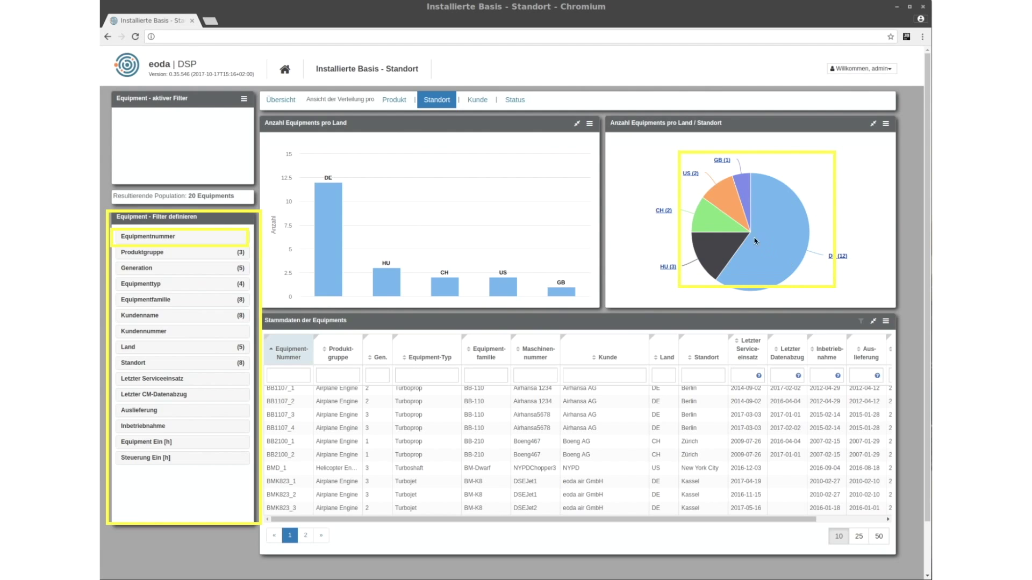
pyautogui.moveTo(303, 168)
pyautogui.mouseDown()
pyautogui.moveTo(592, 310)
pyautogui.moveTo(587, 301)
pyautogui.mouseUp()
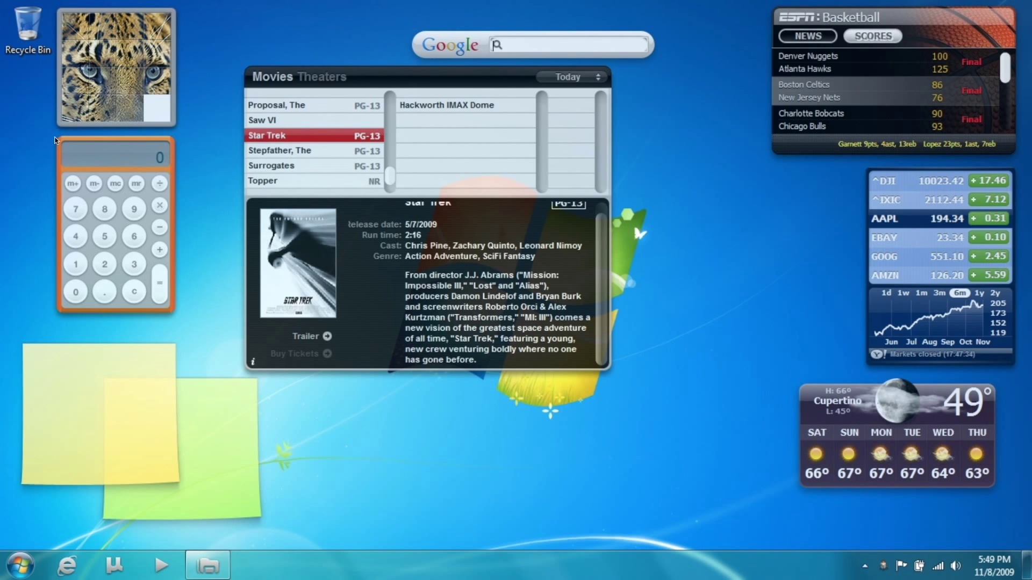
# Box the calculator gadget, the puzzle gadget and its bottom-left and left-middle tiles
pyautogui.moveTo(54, 136); pyautogui.dragTo(206, 314)
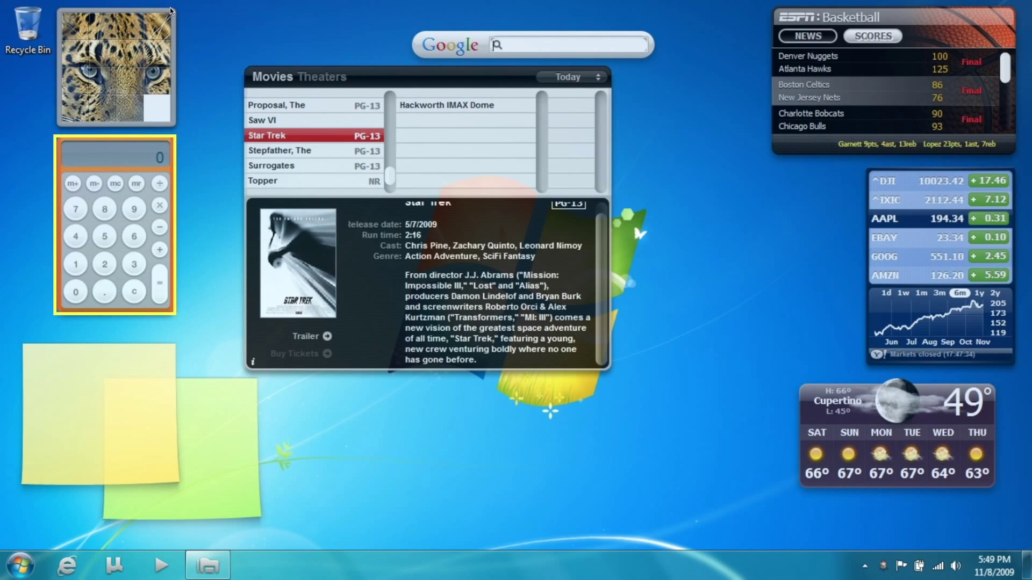
pyautogui.moveTo(172, 9)
pyautogui.mouseDown()
pyautogui.moveTo(52, 98)
pyautogui.moveTo(55, 130)
pyautogui.mouseUp()
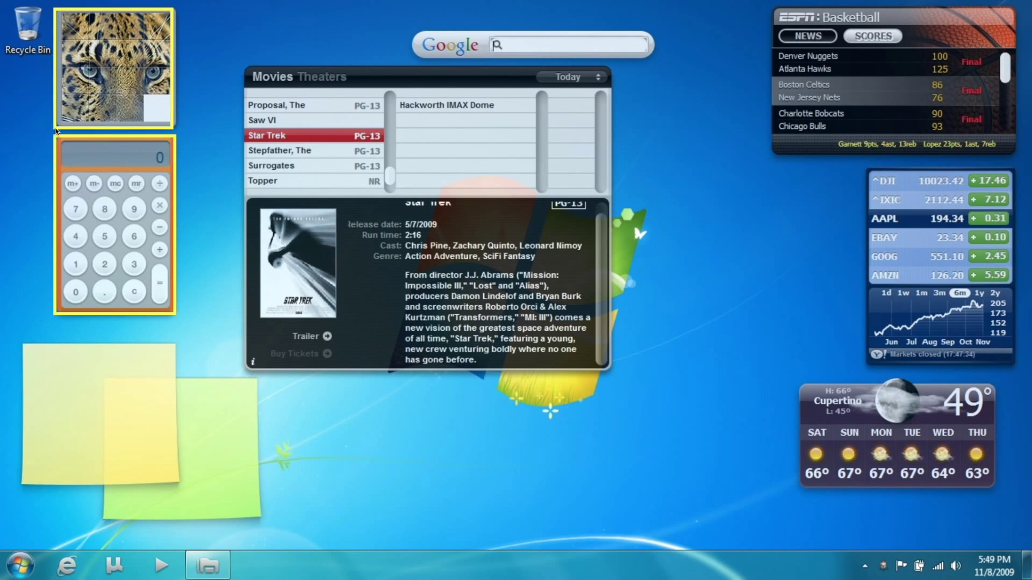
pyautogui.moveTo(93, 93); pyautogui.dragTo(62, 127)
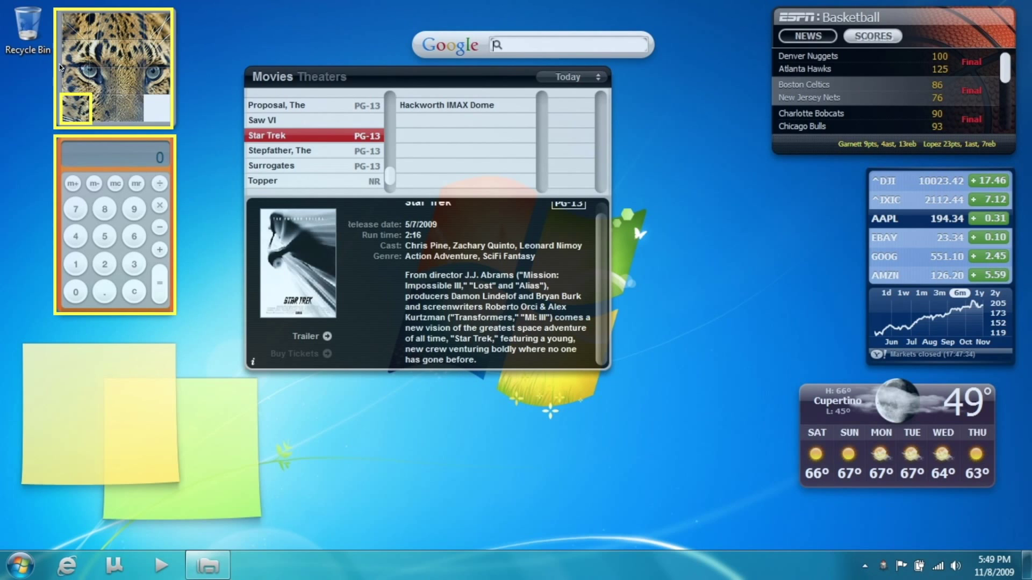
pyautogui.moveTo(60, 65)
pyautogui.mouseDown()
pyautogui.moveTo(90, 97)
pyautogui.moveTo(117, 69)
pyautogui.moveTo(144, 95)
pyautogui.mouseUp()
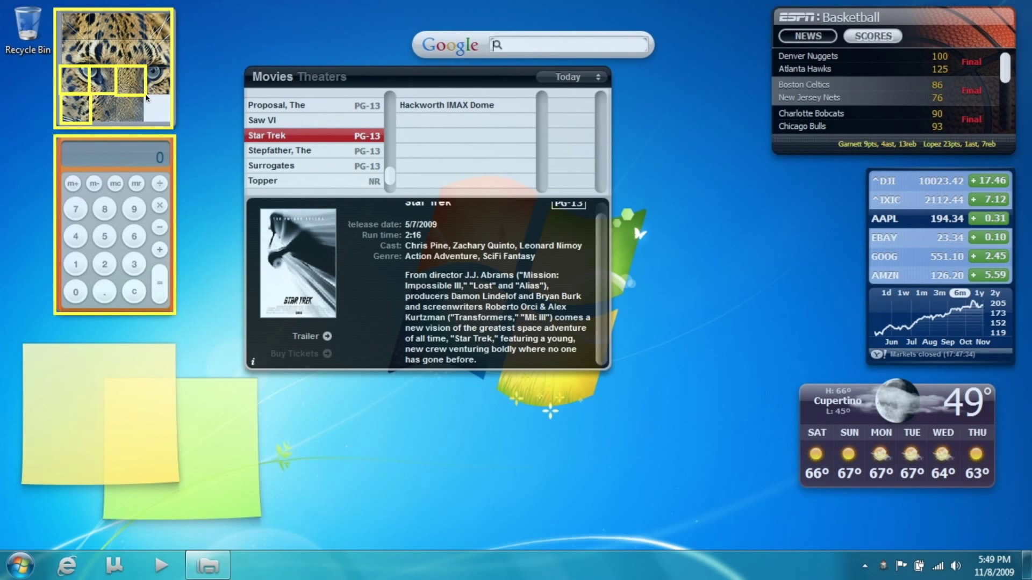